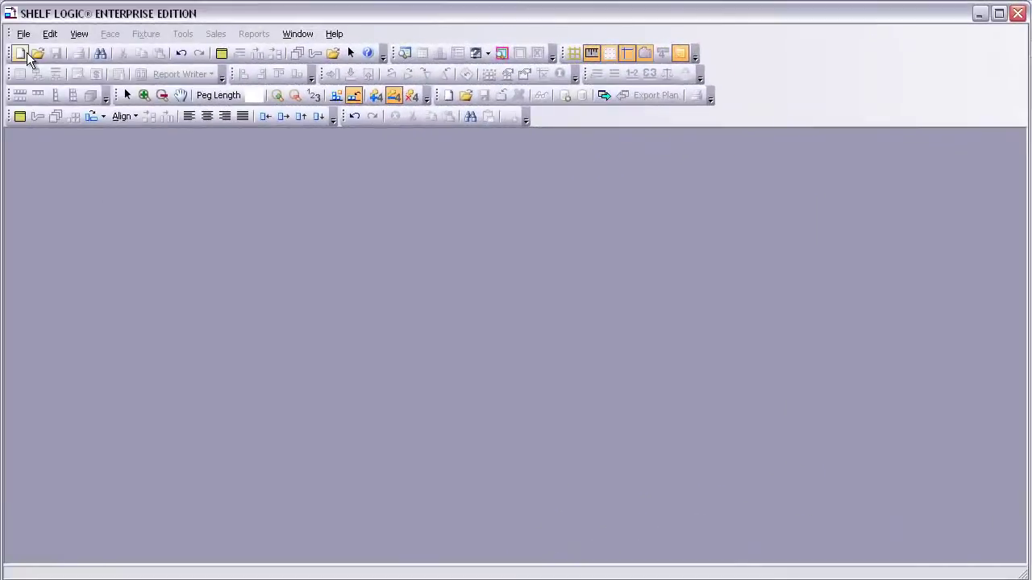
Start a new plan with three shelves, with Quaker Life Cinnamon on top and a product in the middle
left_click(26, 55)
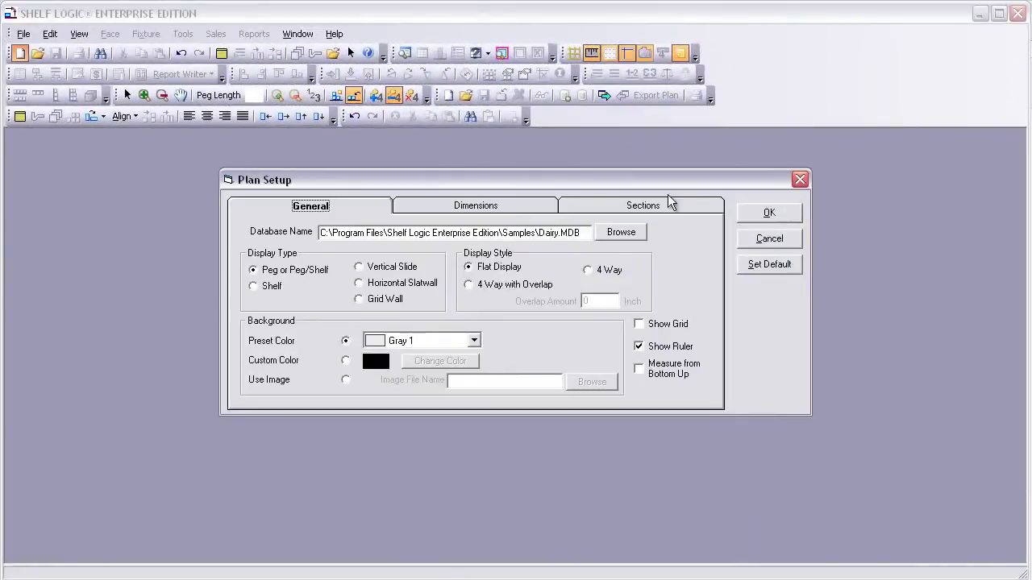
left_click(767, 214)
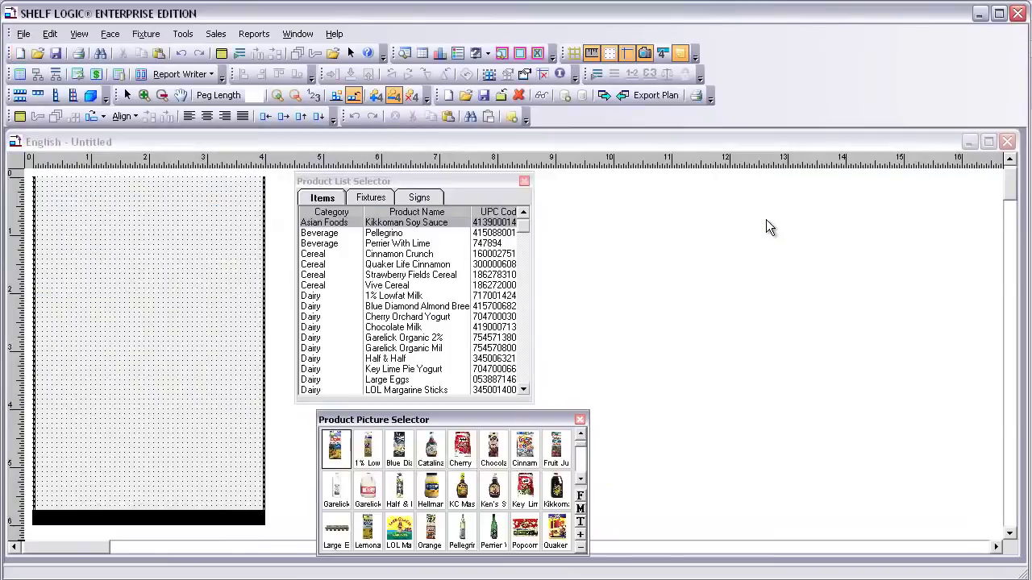
left_click(239, 53)
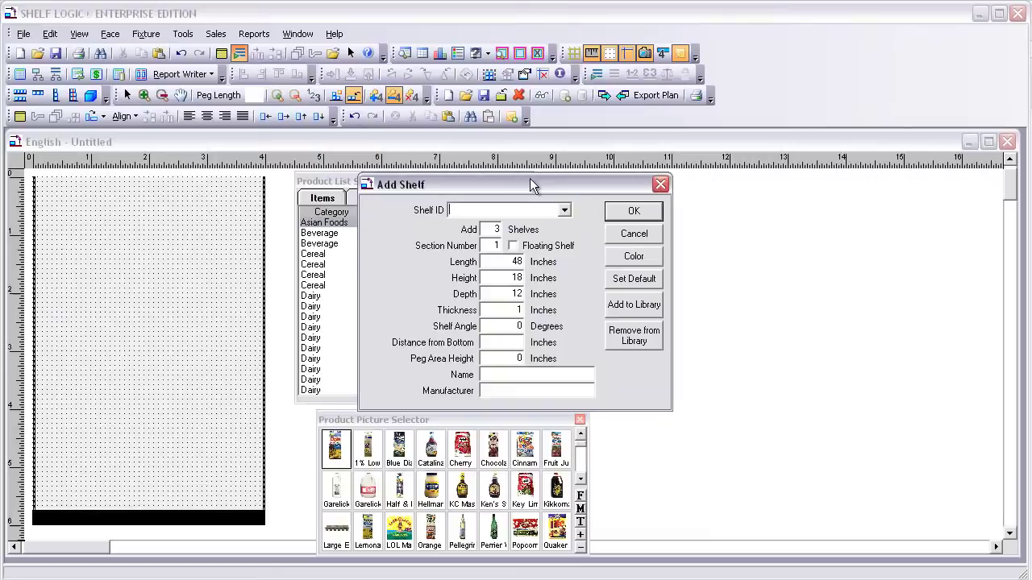
left_click(616, 212)
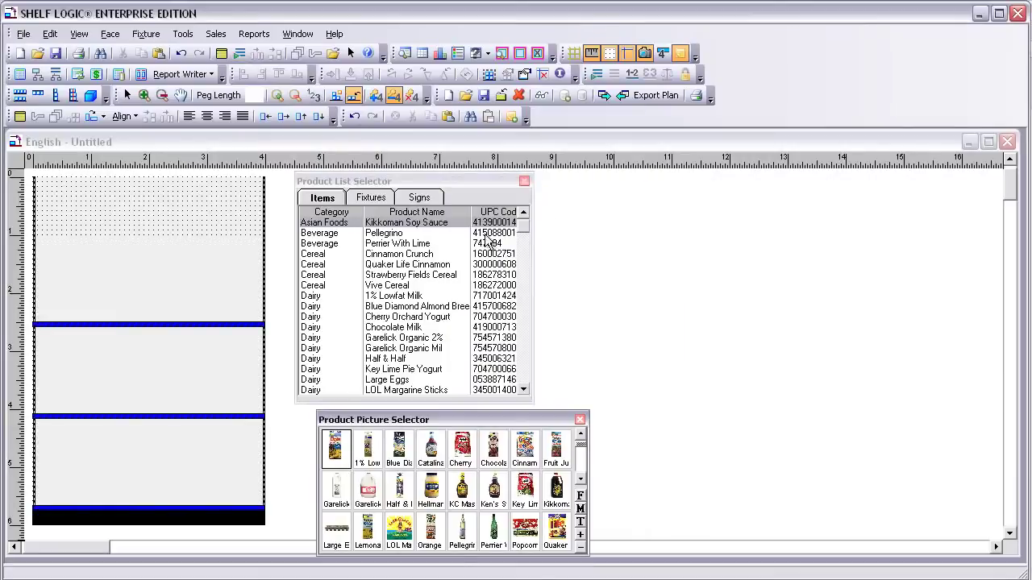
left_click_drag(323, 266, 126, 276)
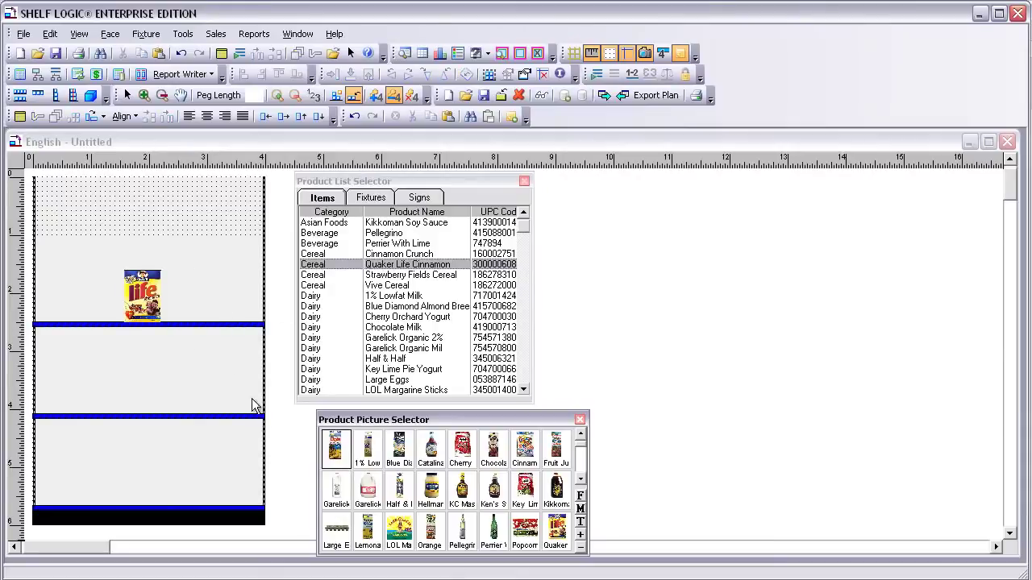
left_click_drag(335, 448, 223, 367)
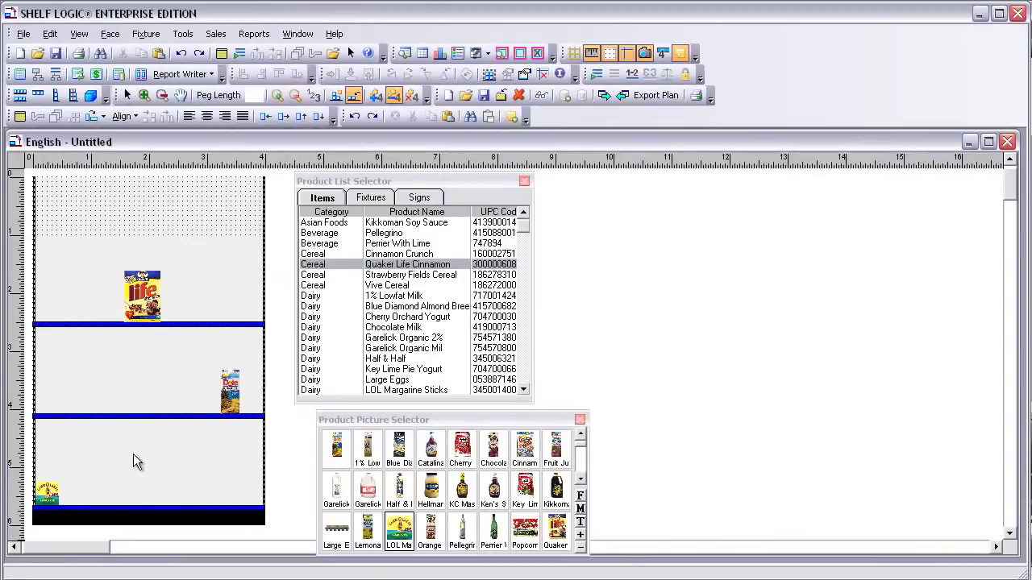
Add LOL Margarine facings and fill the bottom shelf with stacked margarine
left_click(49, 494)
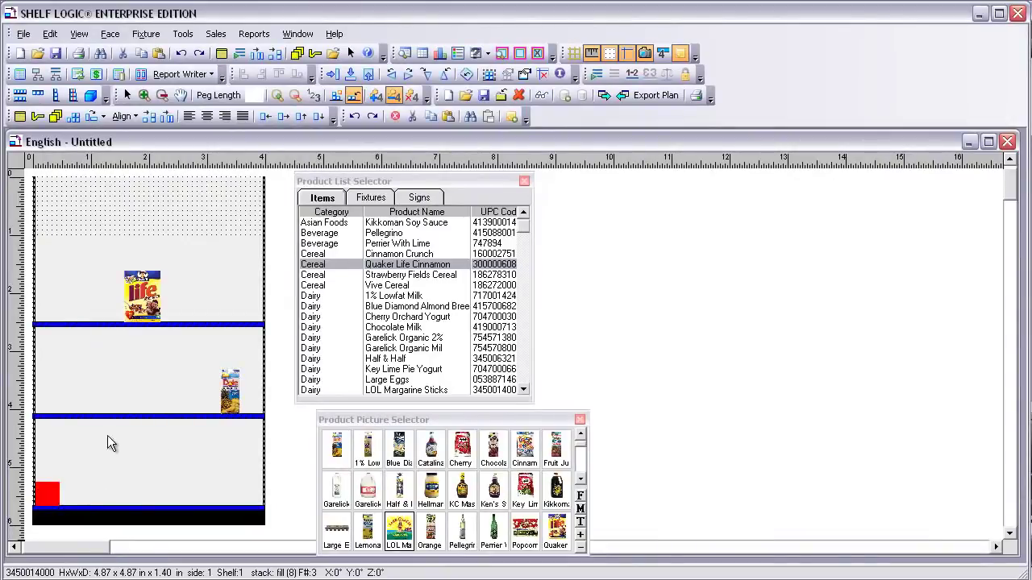
left_click(256, 53)
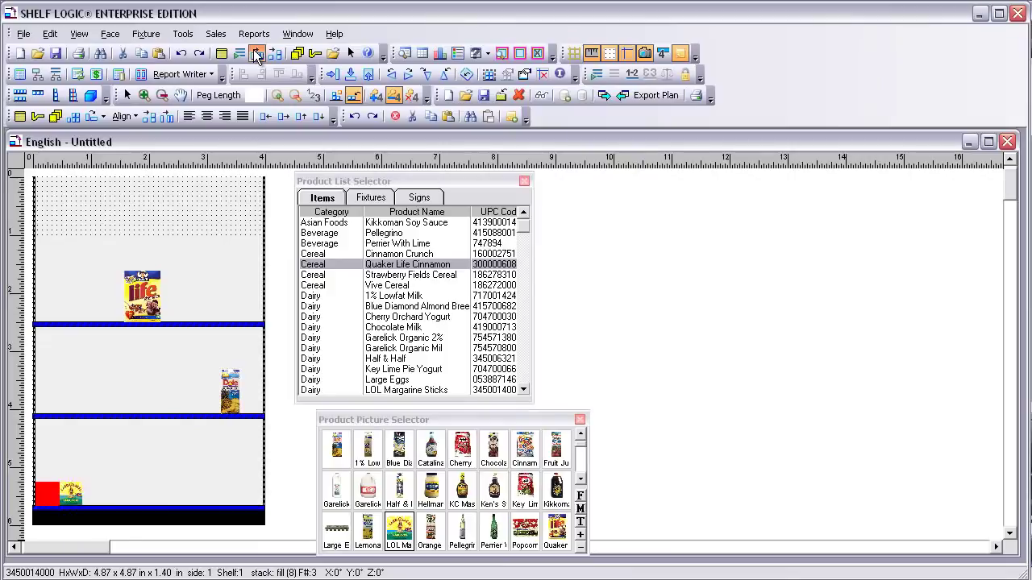
left_click(256, 54)
left_click(257, 53)
left_click(256, 53)
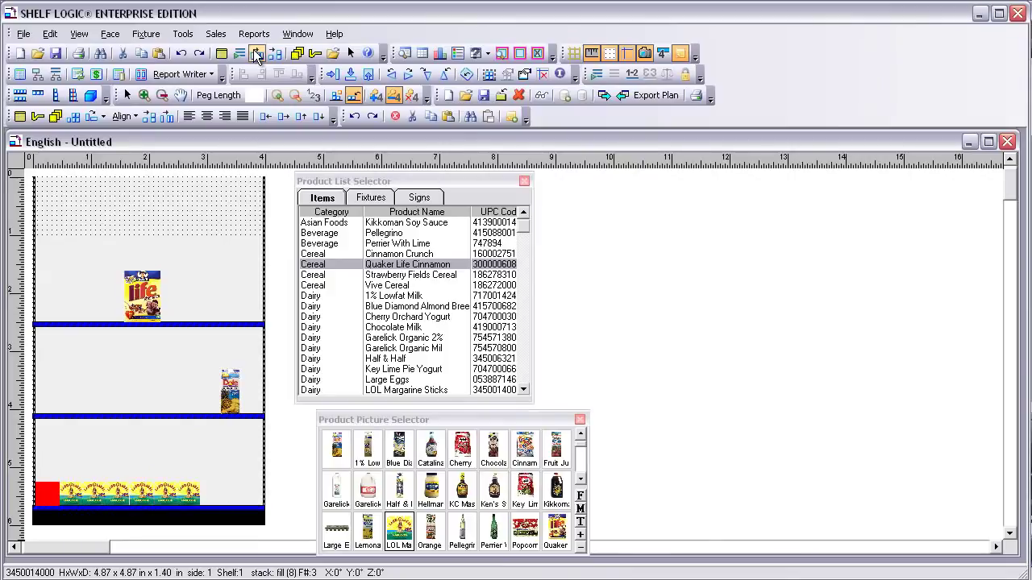
left_click(257, 53)
left_click(275, 53)
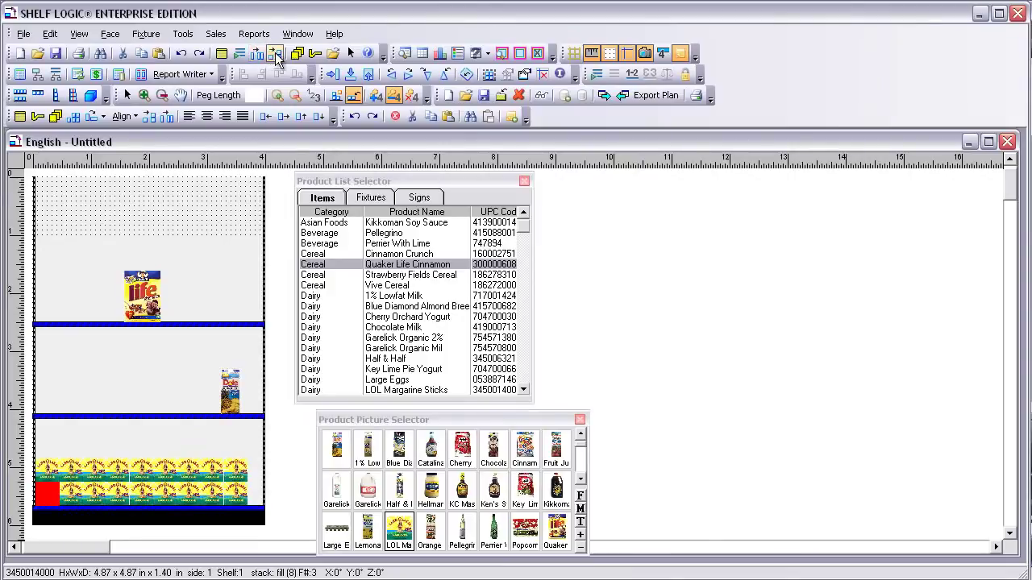
left_click(283, 181)
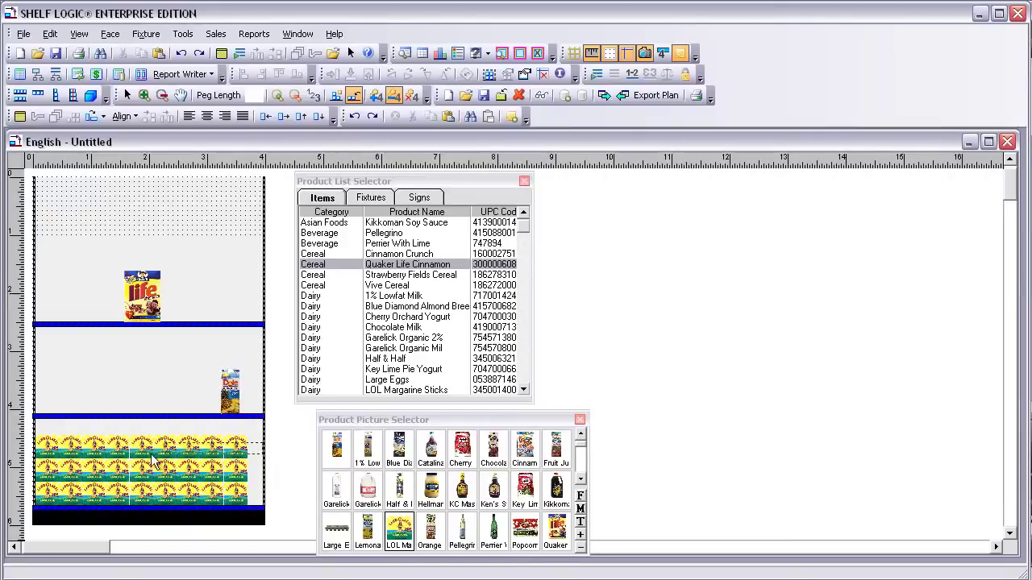
Distribute all margarine facings evenly across the bottom shelf width
left_click_drag(266, 445, 46, 493)
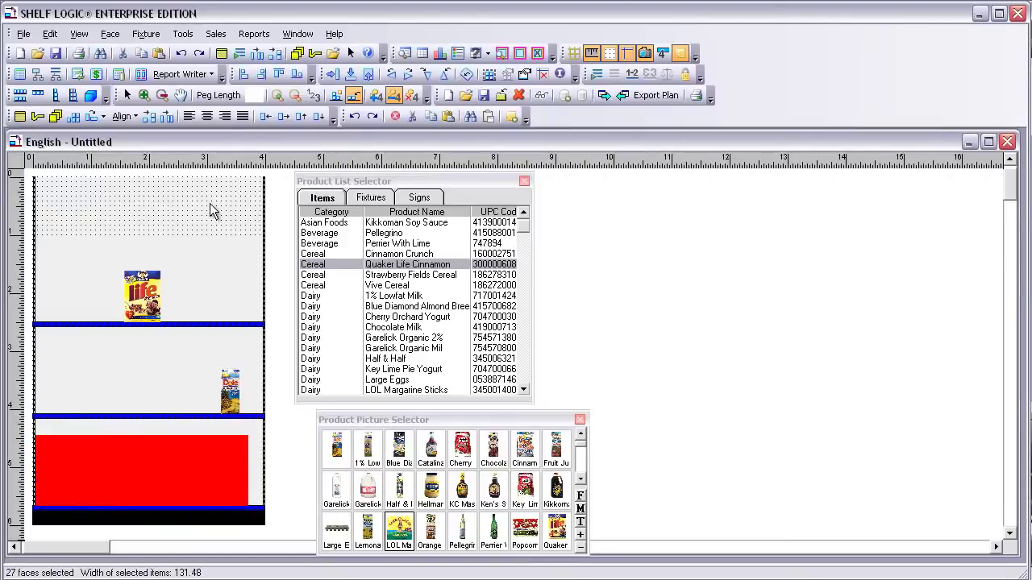
left_click(242, 116)
left_click(250, 214)
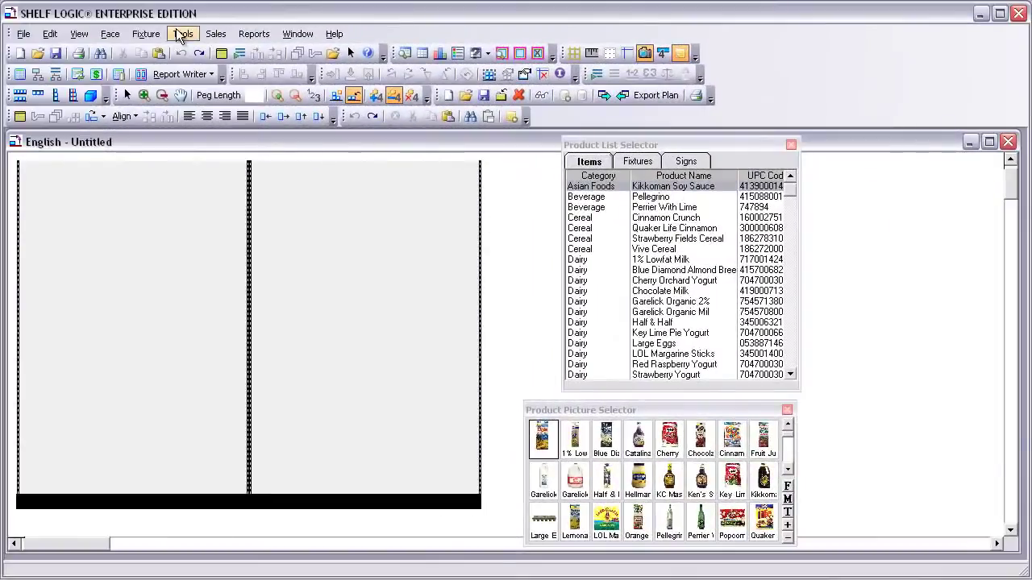
Load the two-section UPC queue file into the RIP Processor
left_click(182, 34)
left_click(201, 181)
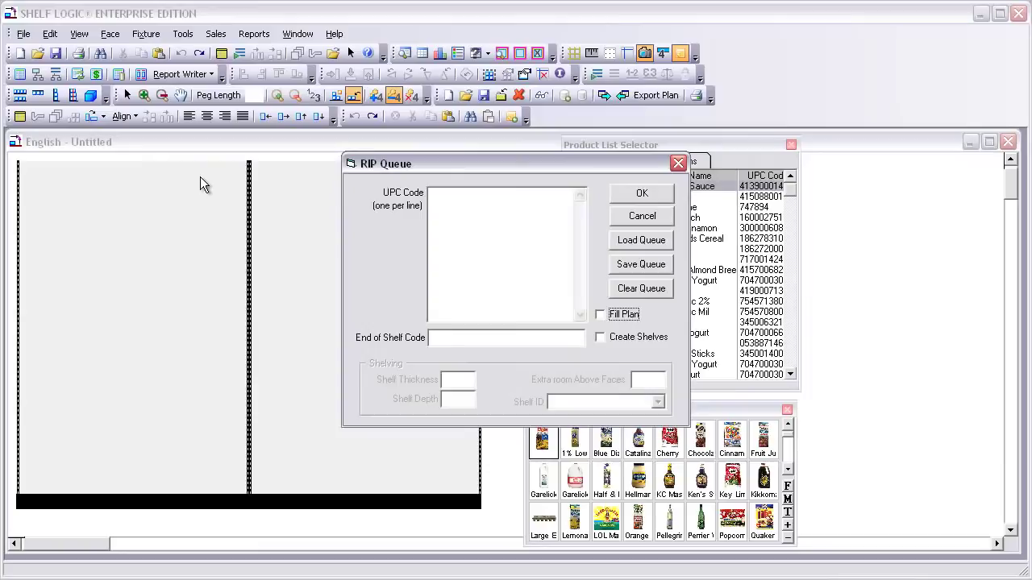
left_click(614, 244)
double_click(159, 130)
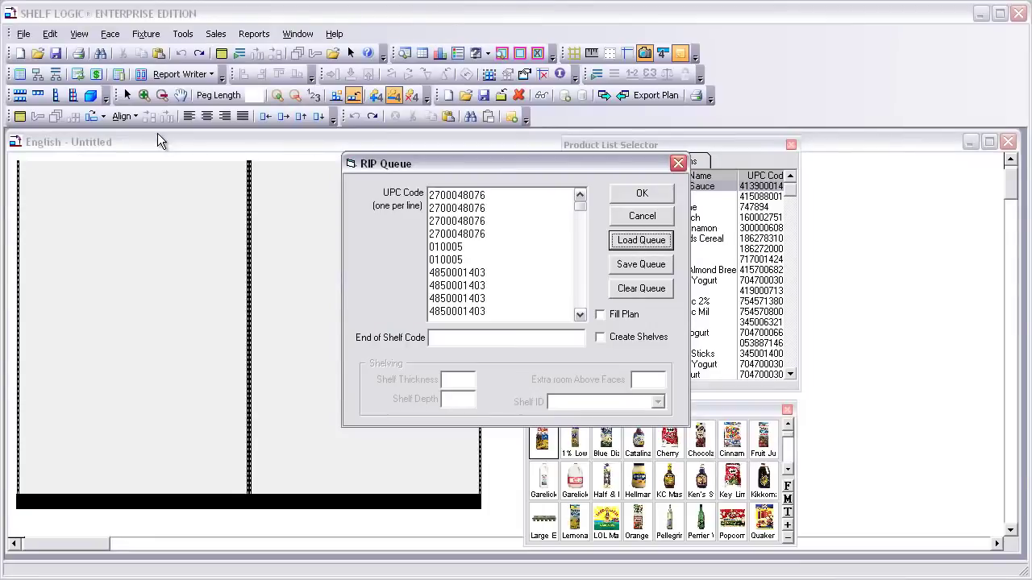
Enable Fill Plan and Create Shelves with thickness 1, depth 12, headroom 2, and run it
left_click(597, 316)
left_click(597, 336)
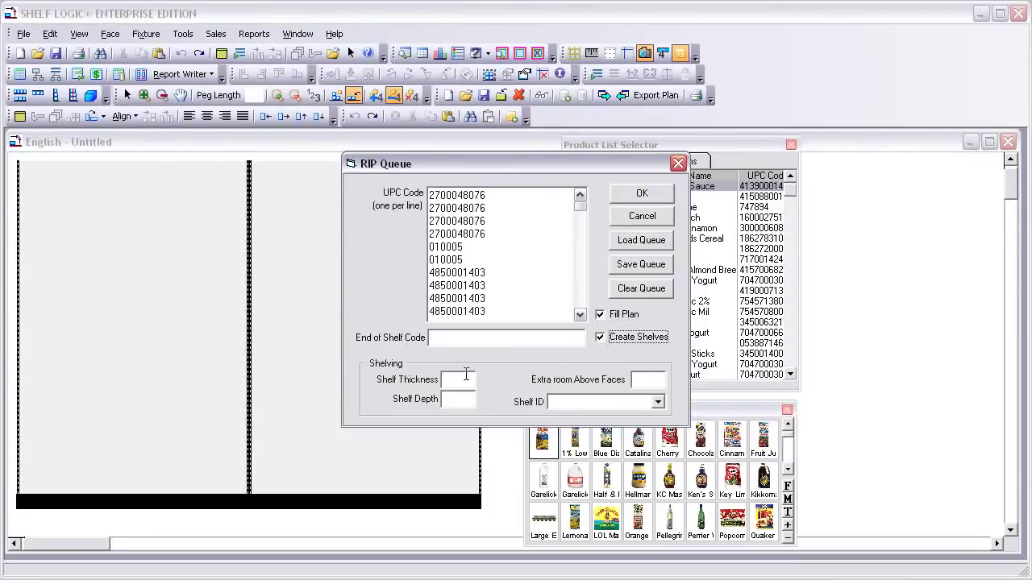
left_click(466, 379)
type("1")
left_click(462, 401)
type("12")
left_click(661, 379)
type("2")
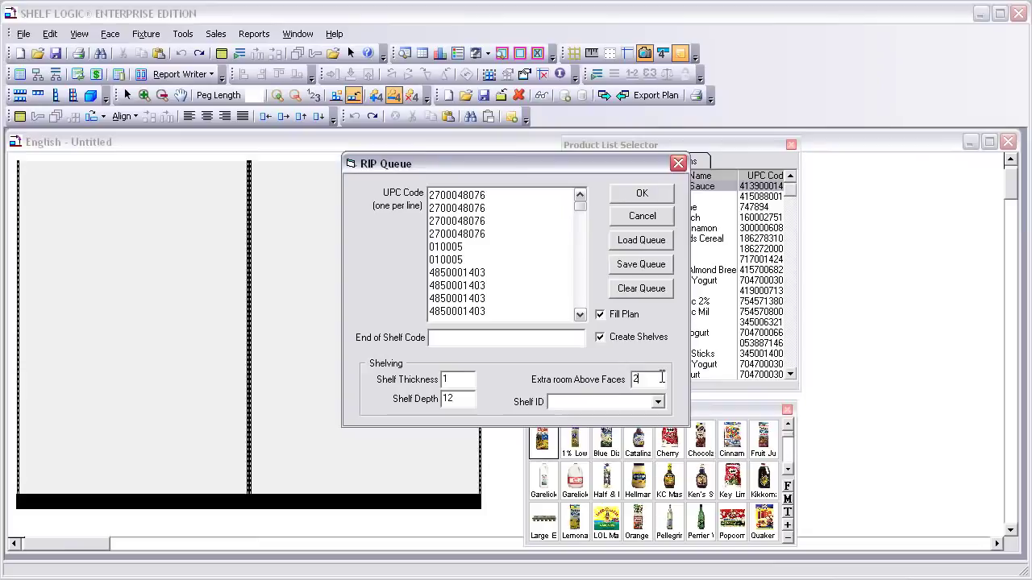
left_click(639, 197)
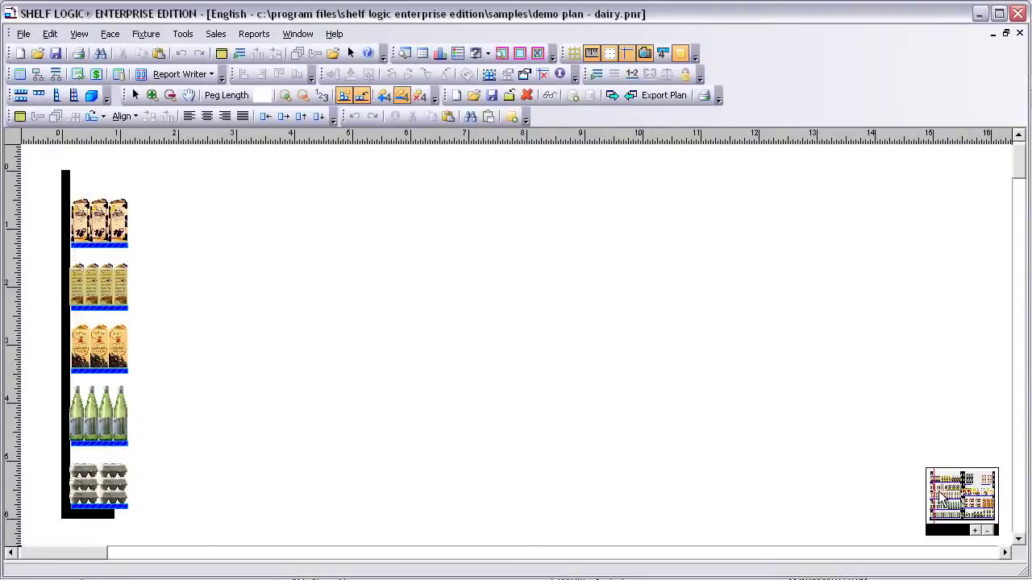
Slide the side-view marker along the overview thumbnail to inspect other shelf positions
left_click_drag(939, 494, 957, 495)
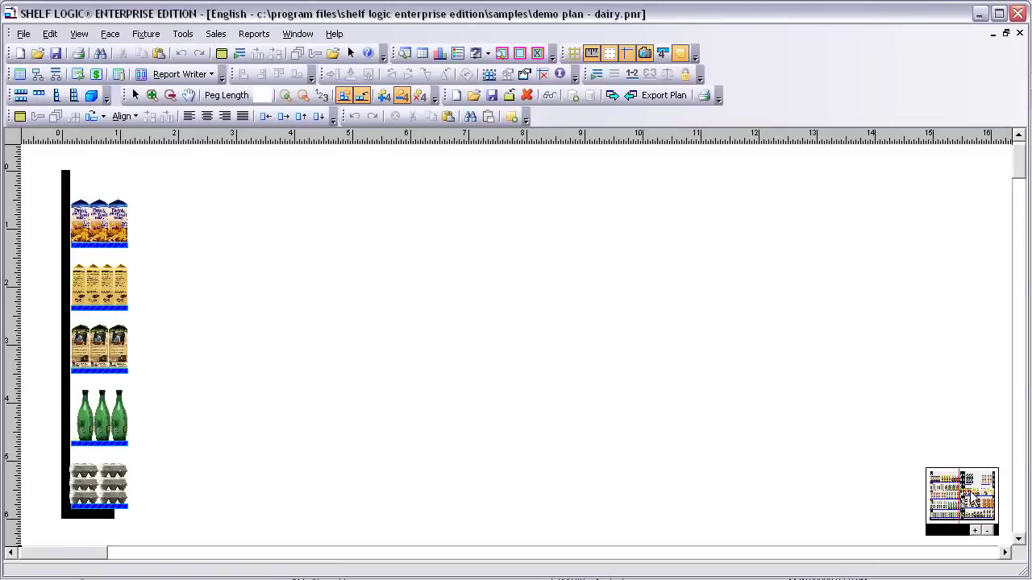
left_click(973, 500)
left_click_drag(980, 500, 988, 501)
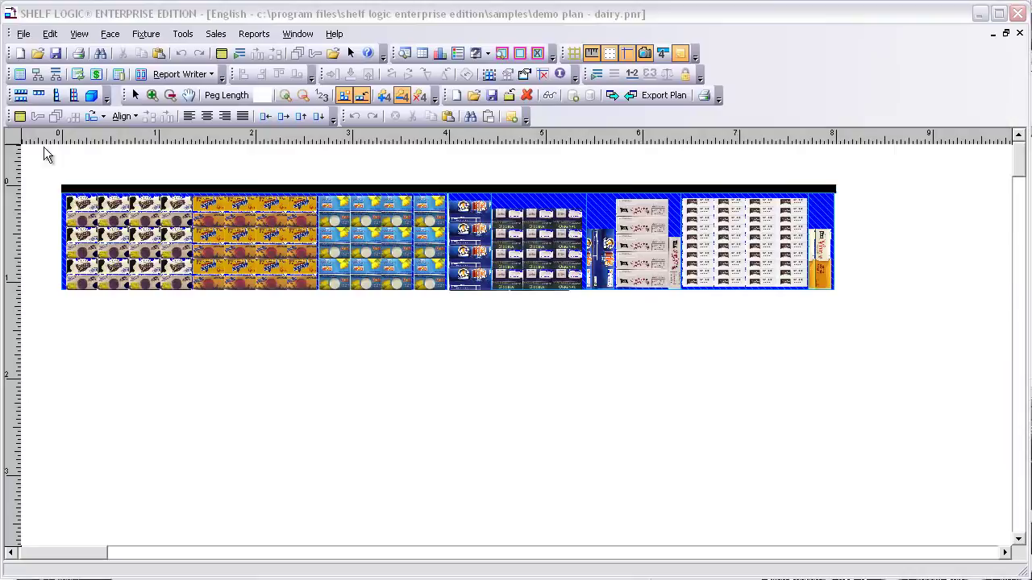
Return to front view, select the bottled water shelf, and show the plan in 3D
left_click(22, 97)
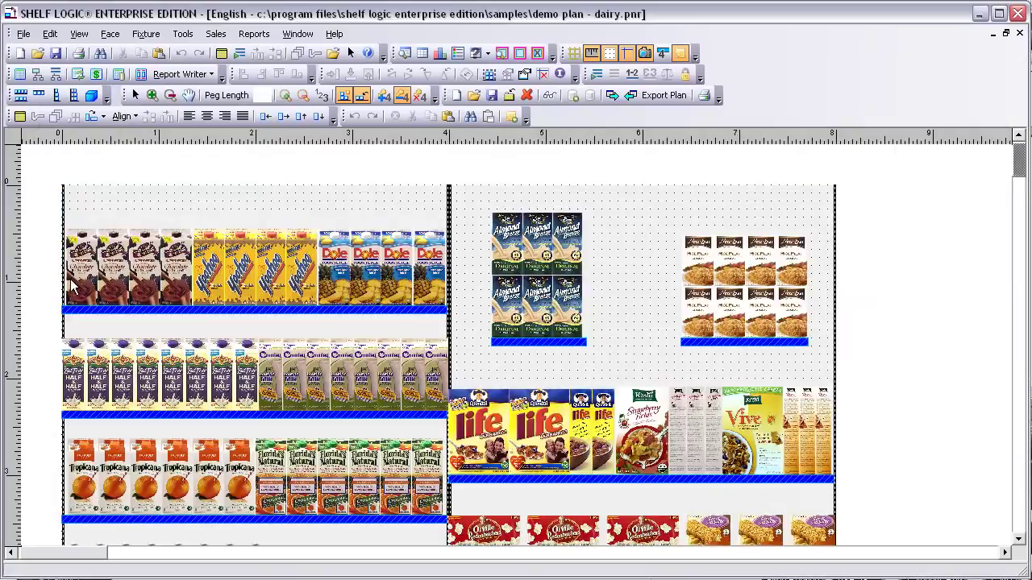
left_click(1018, 545)
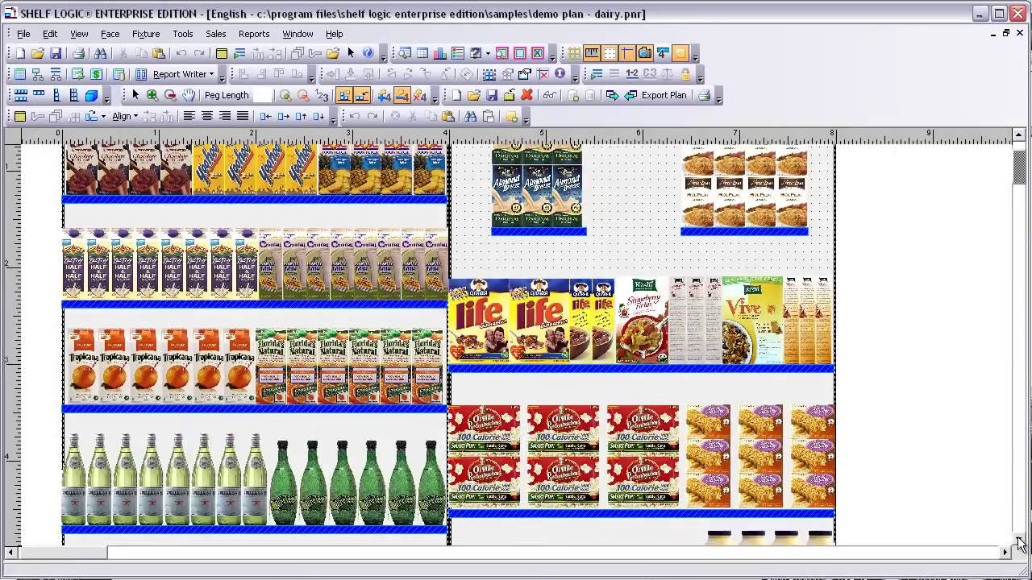
left_click(444, 530)
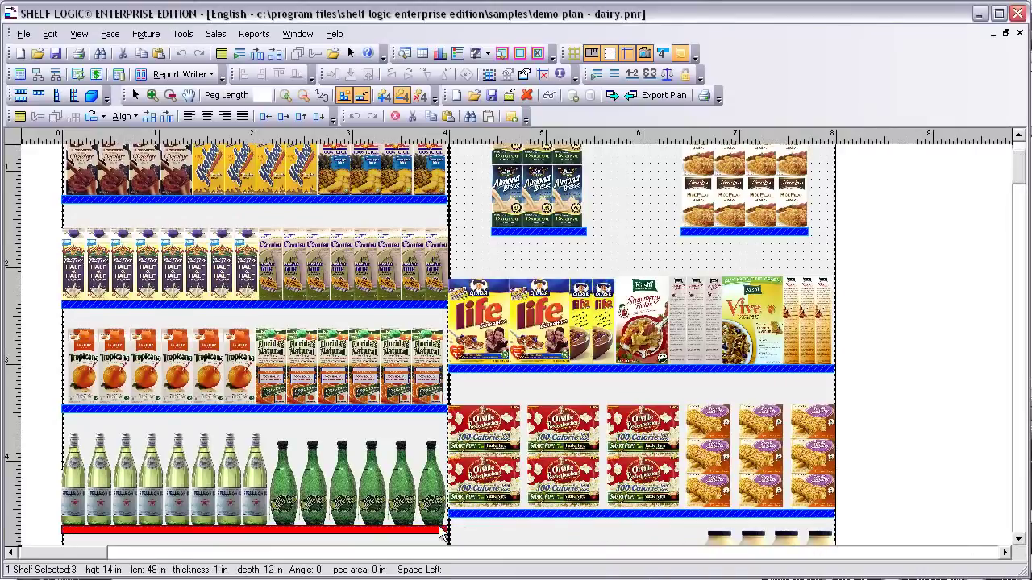
left_click(40, 96)
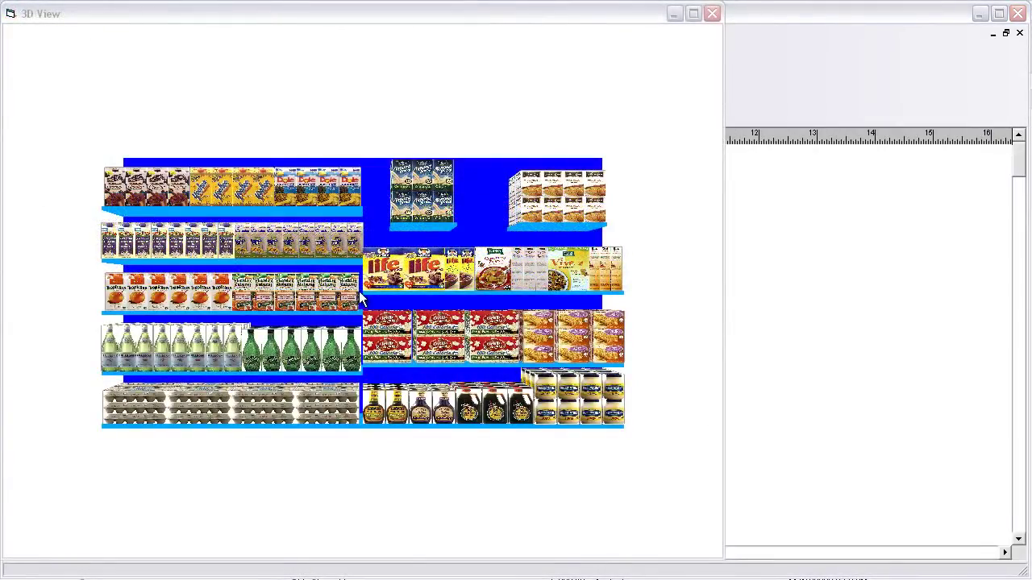
Orbit the 3D Dairy fixture to view it in perspective from the left
left_click_drag(358, 291, 395, 337)
mouse_move(400, 354)
left_mouse_down()
mouse_move(461, 290)
mouse_move(443, 269)
mouse_move(349, 260)
mouse_move(306, 292)
mouse_move(304, 330)
left_mouse_up()
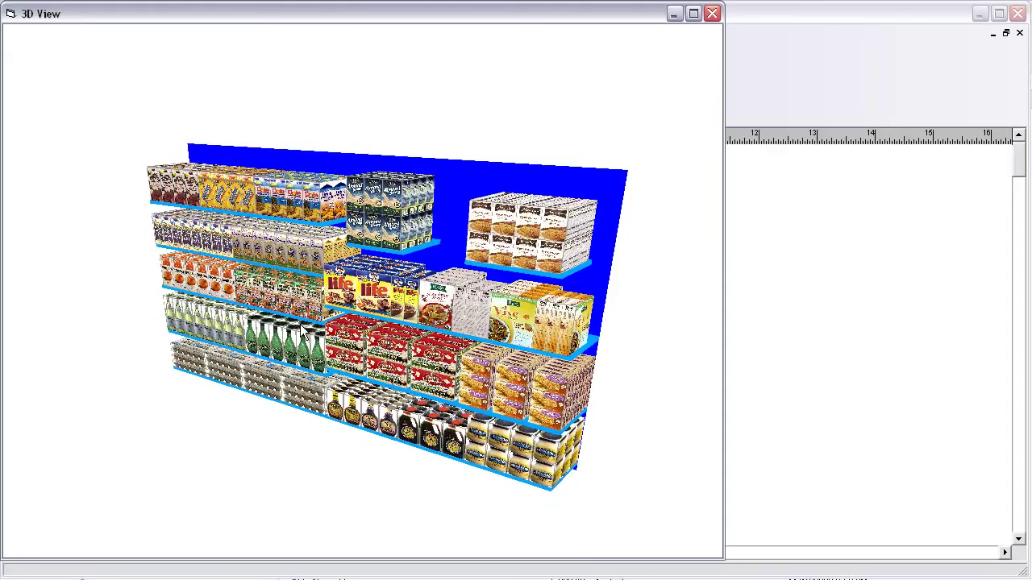